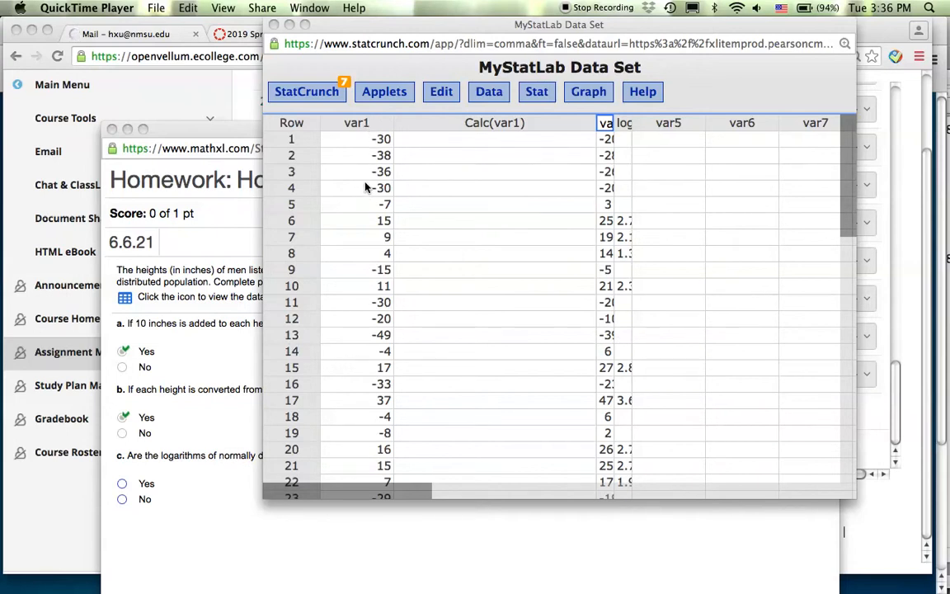
- Build a Graph > Histogram of the var1 column, showing its right-skewed distribution
scroll(366, 188, down, 7)
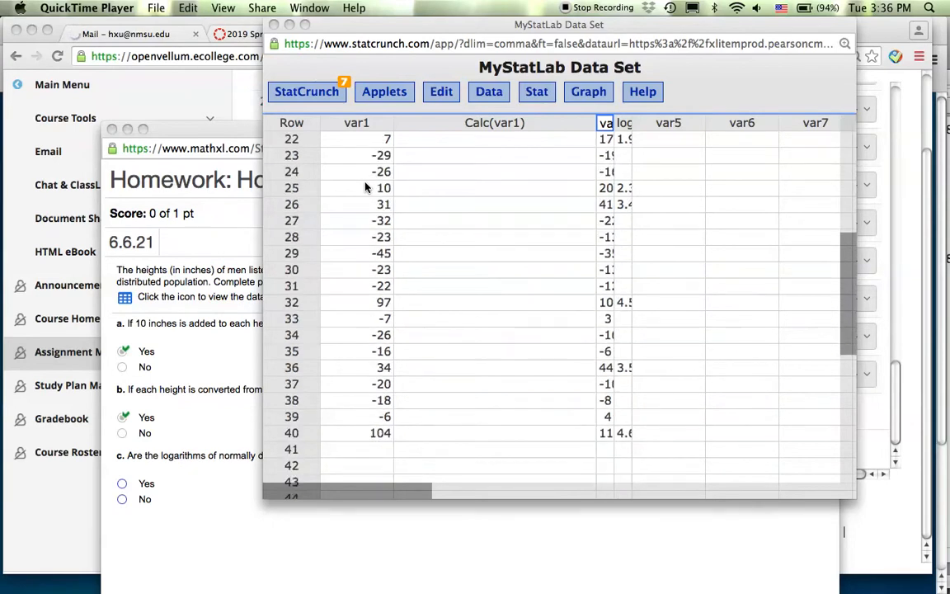
scroll(365, 189, up, 7)
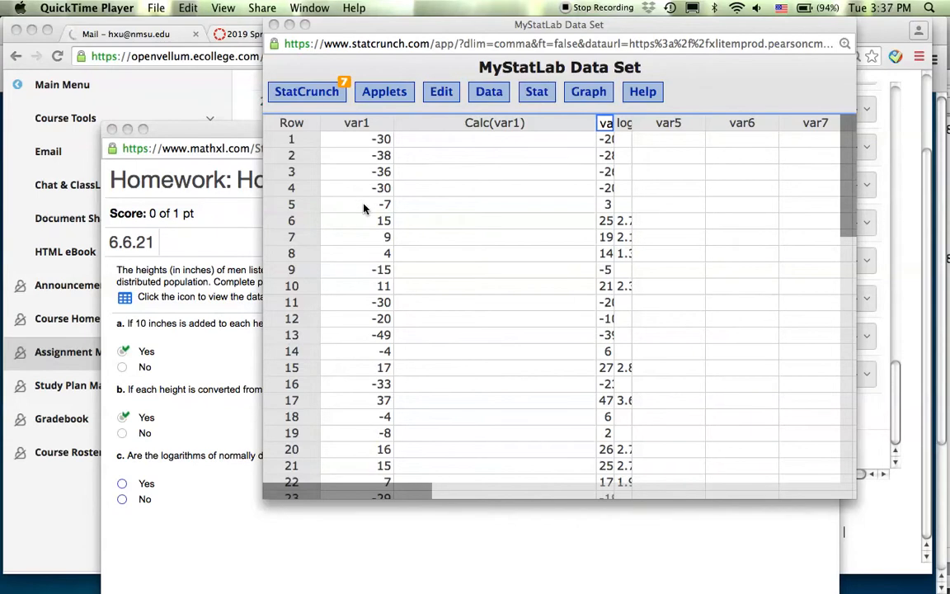
scroll(364, 208, down, 9)
scroll(364, 209, down, 2)
scroll(363, 209, up, 11)
click(585, 96)
click(586, 96)
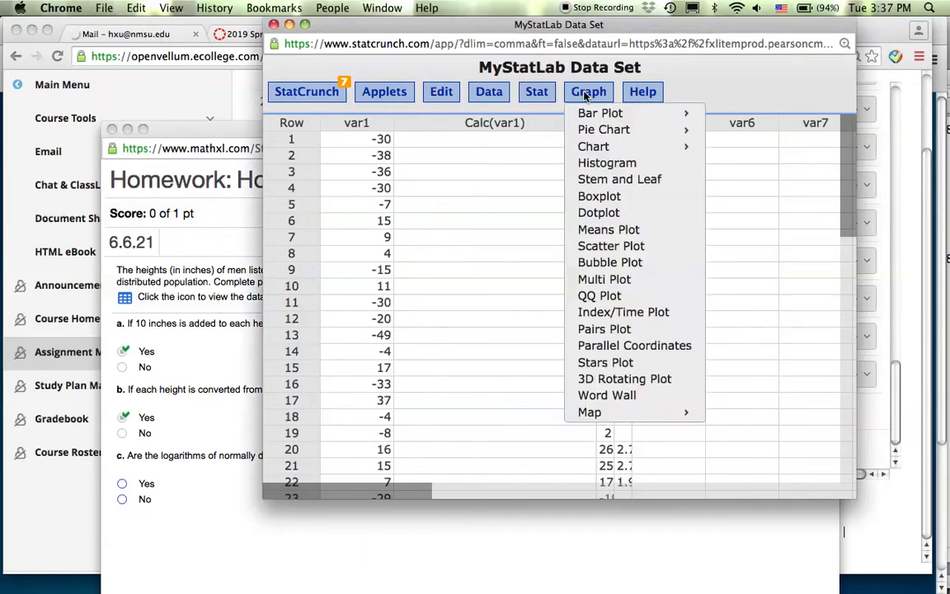
click(594, 164)
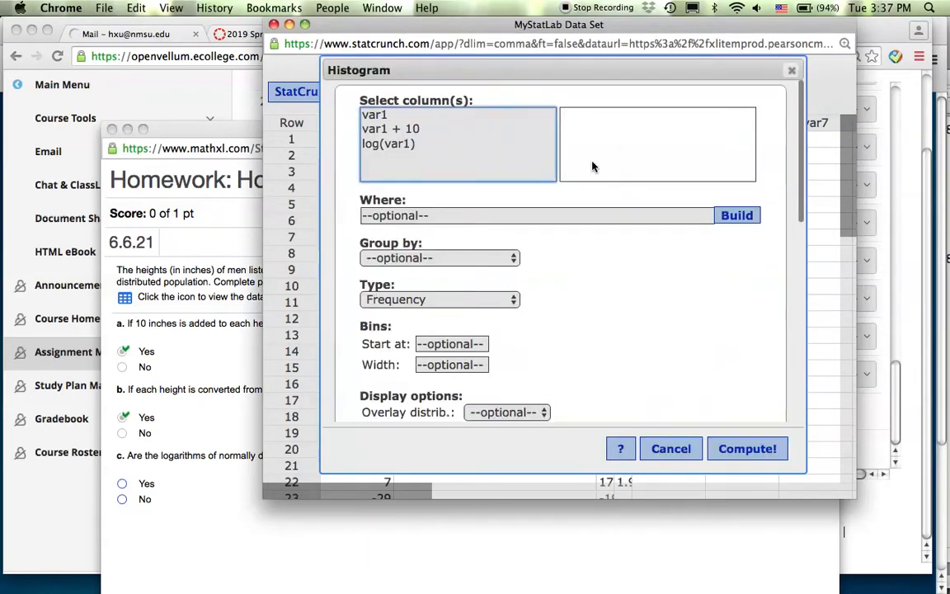
click(383, 116)
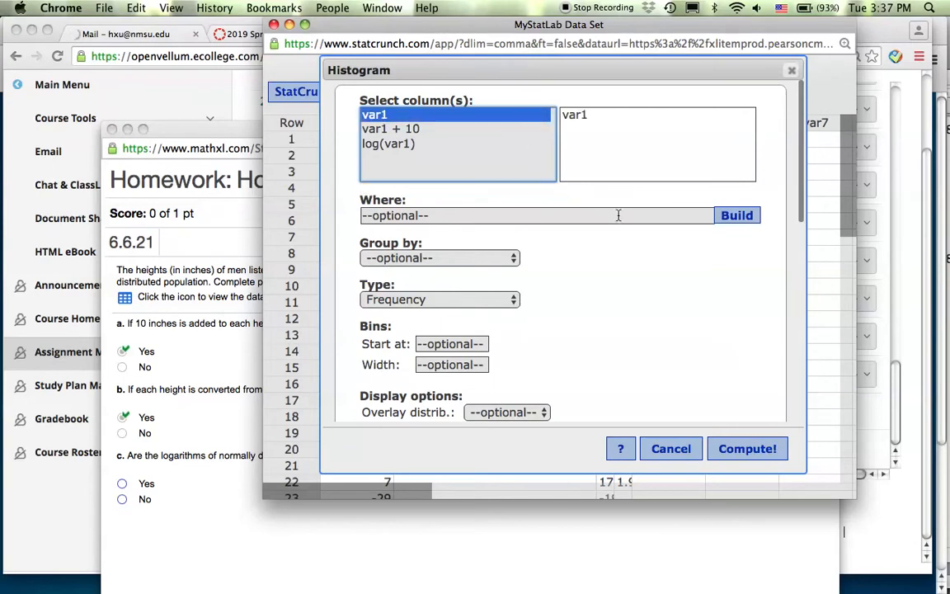
click(729, 449)
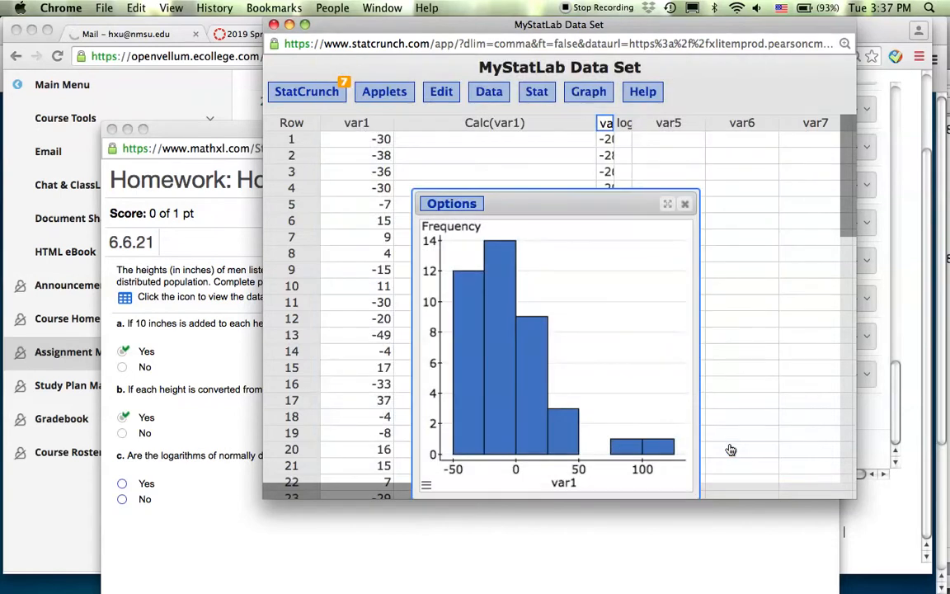
- Move the histogram window up and left, then read the frequency of each bar
drag(564, 193, 544, 115)
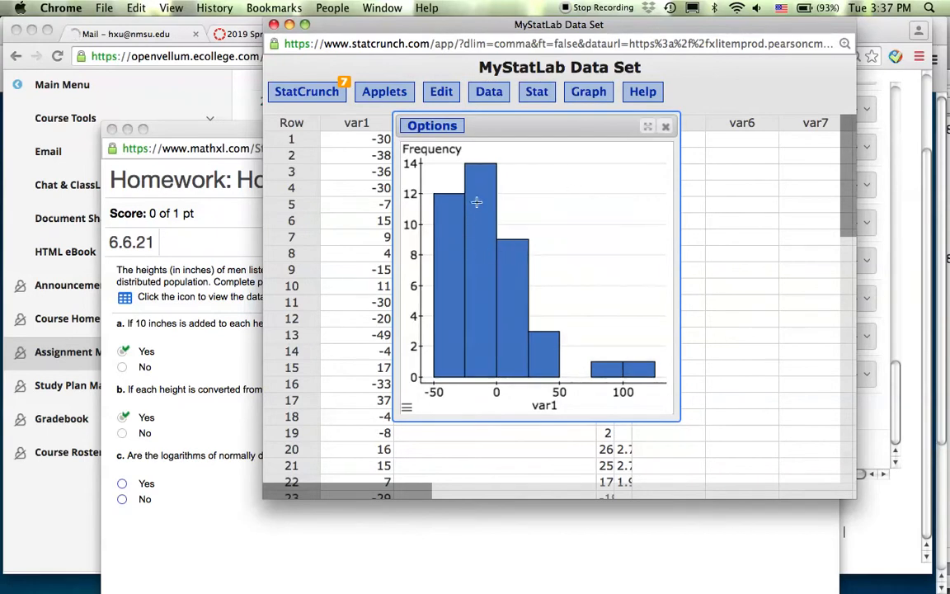
mouse_move(526, 269)
mouse_move(609, 368)
- Close the histogram and draw a boxplot of var1, revealing two high outliers up to 104
click(668, 127)
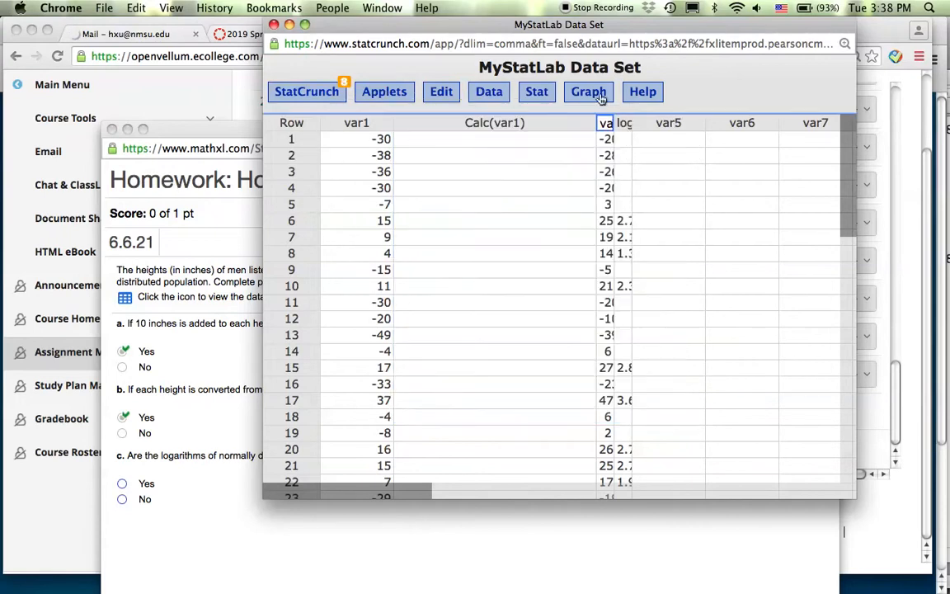
click(588, 93)
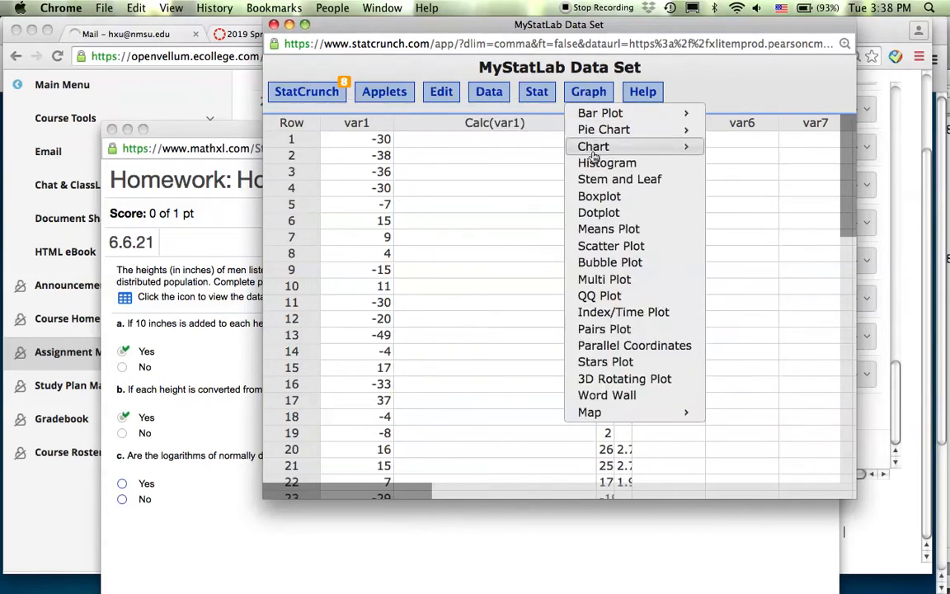
click(596, 198)
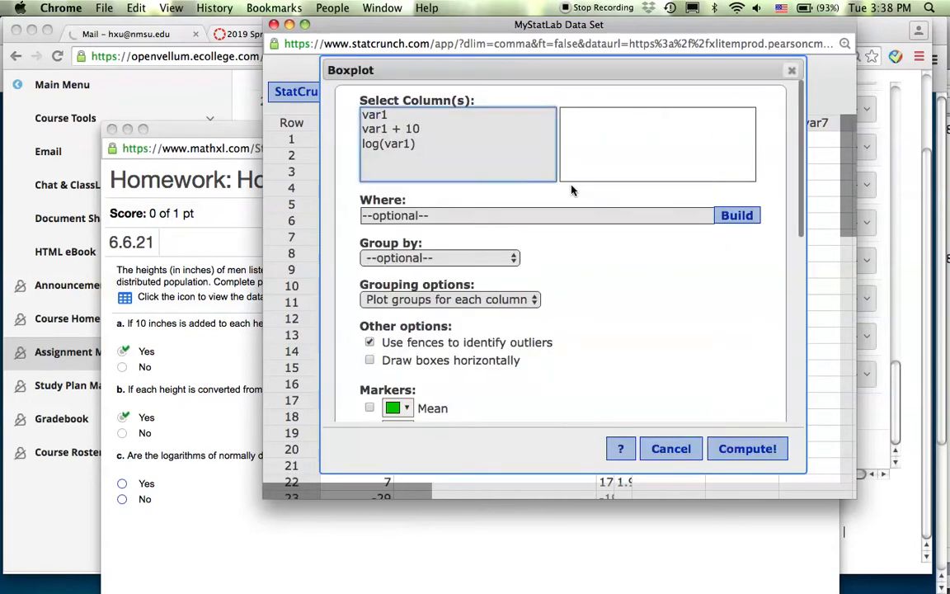
click(398, 117)
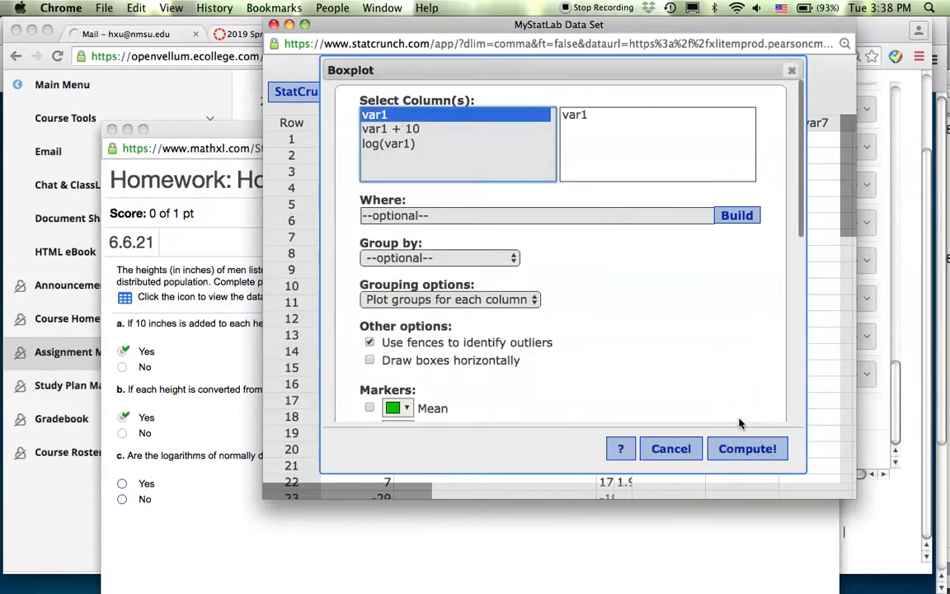
click(744, 450)
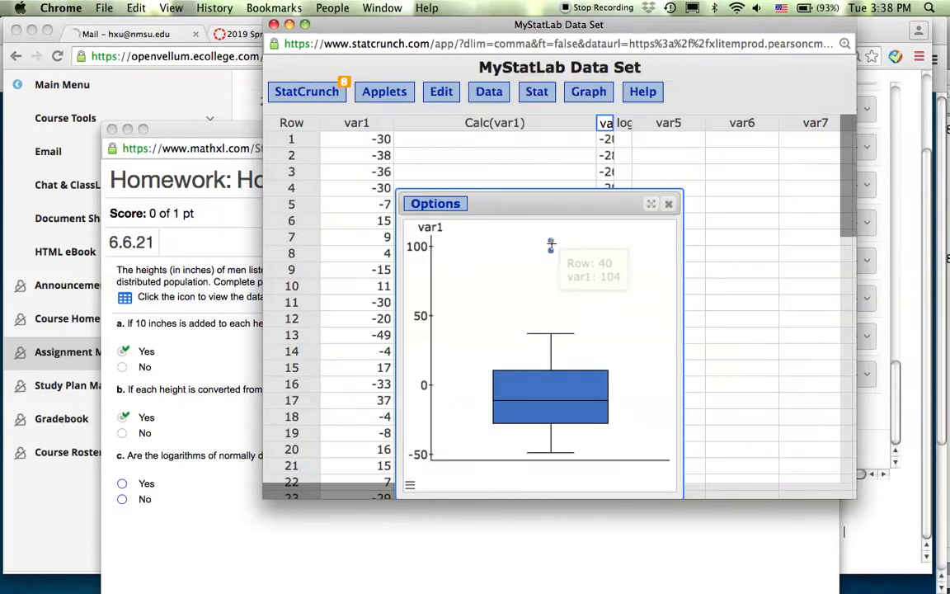
mouse_move(551, 241)
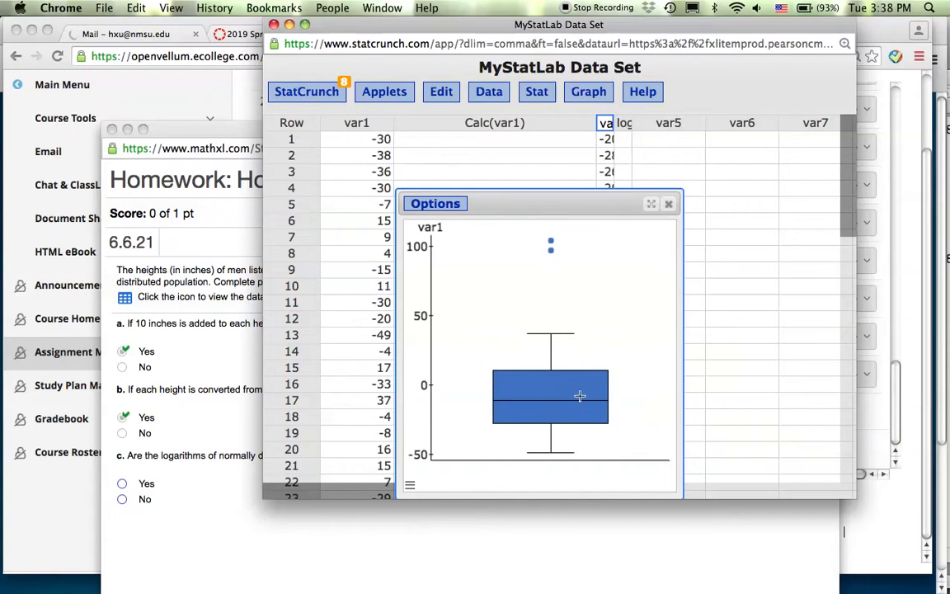
- Close the boxplot window and pull down the Graph menu
mouse_move(548, 373)
mouse_move(549, 408)
click(669, 204)
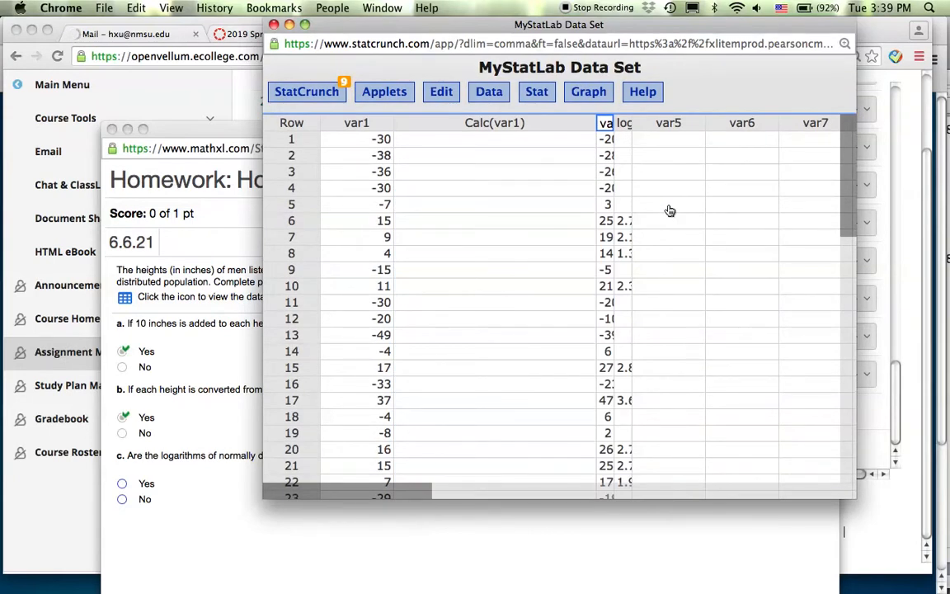
click(590, 95)
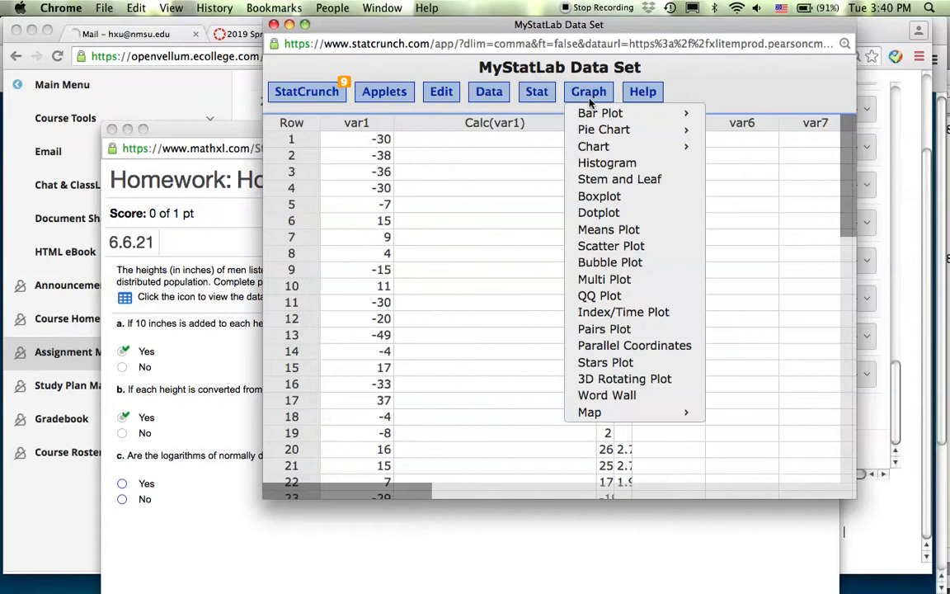
- Plot var1 in a normal QQ plot and move the plot window up and left
click(608, 298)
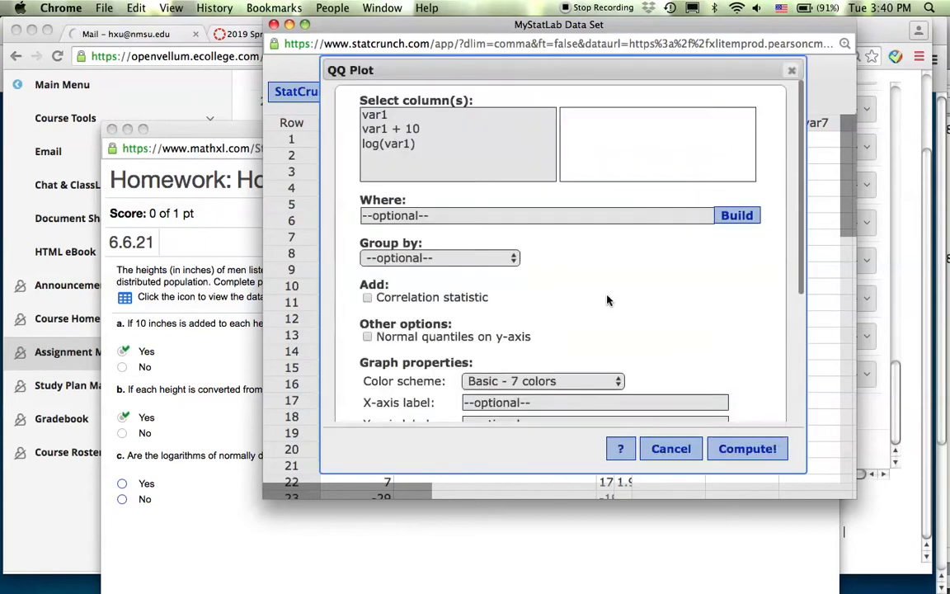
click(382, 115)
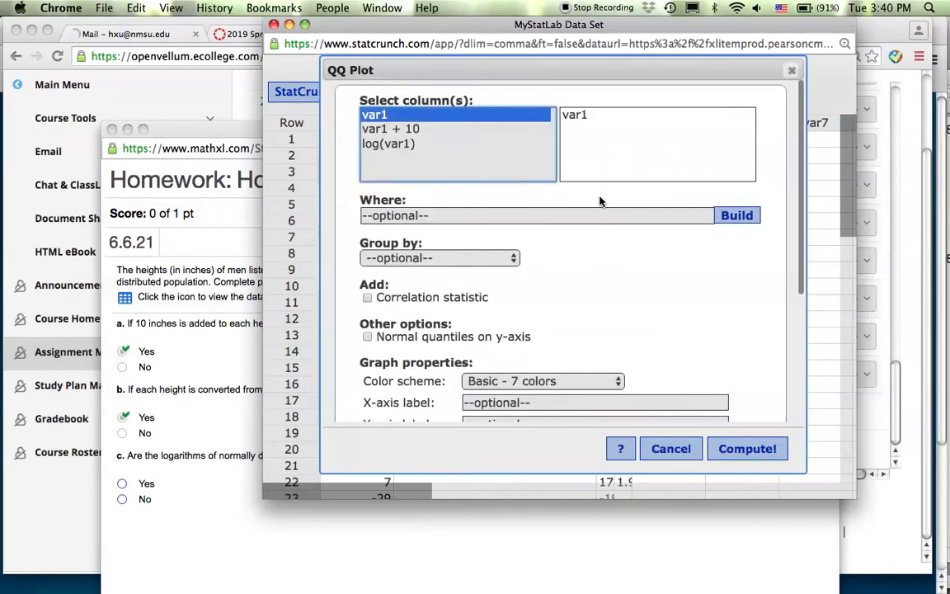
click(758, 451)
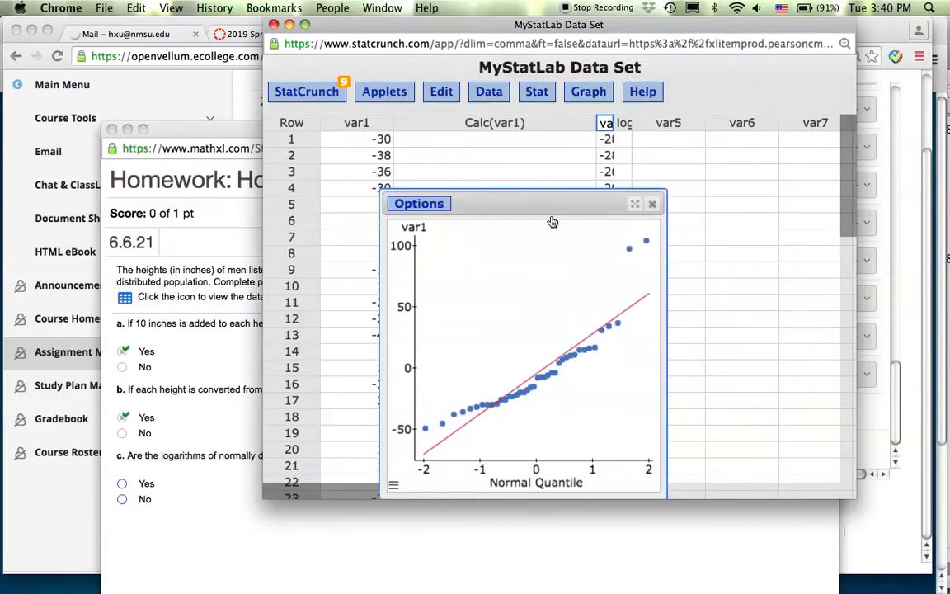
drag(536, 204, 513, 126)
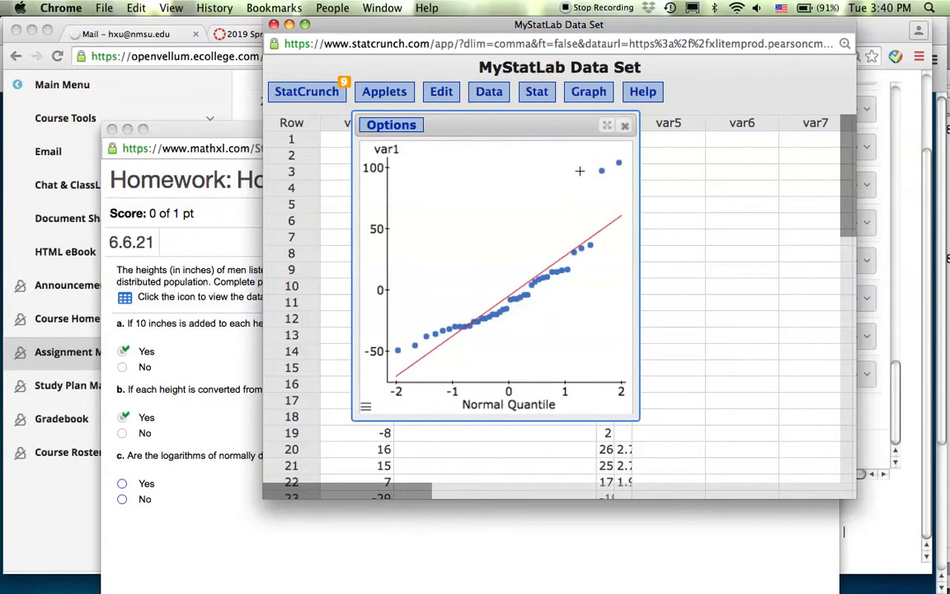
- Close the QQ plot and raise the homework question 6.6.21 window, moving it up and left
click(625, 128)
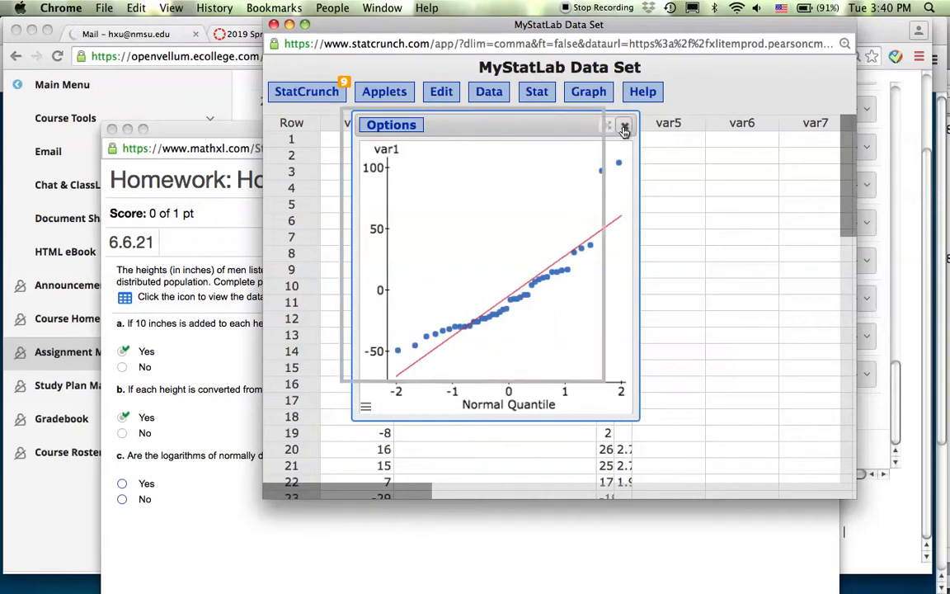
click(183, 361)
drag(310, 131, 254, 35)
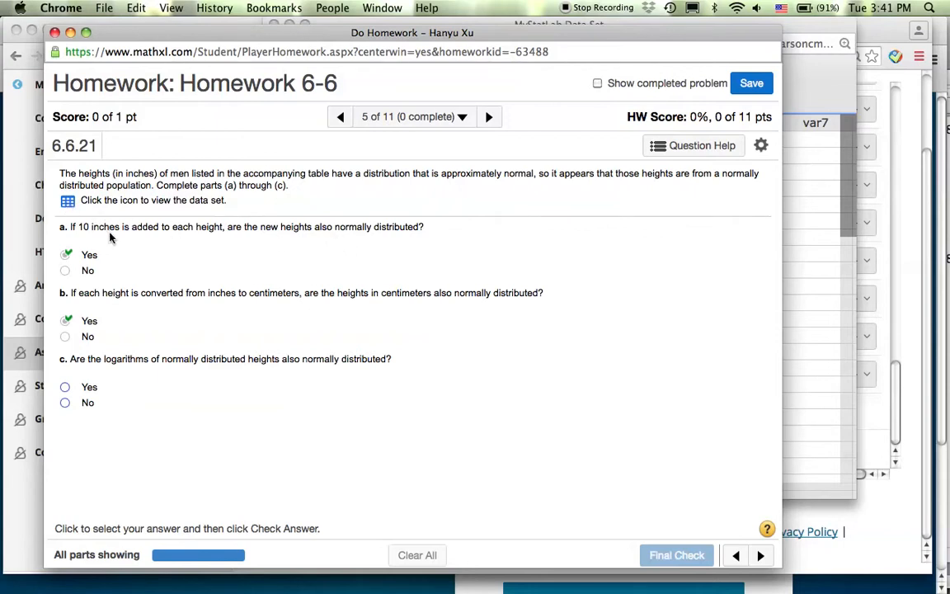
- Open the Height of Men data set from the homework question in StatCrunch
click(68, 202)
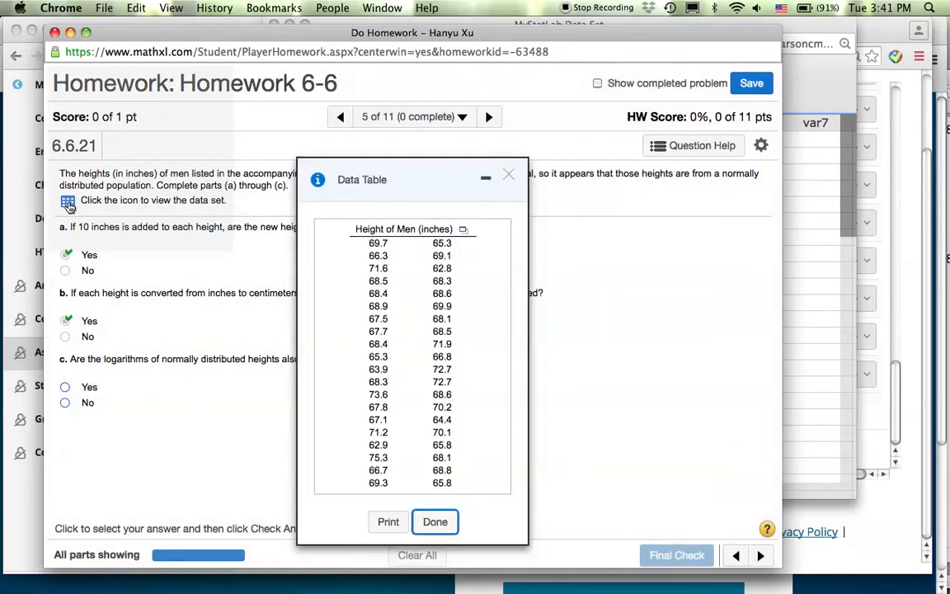
click(463, 231)
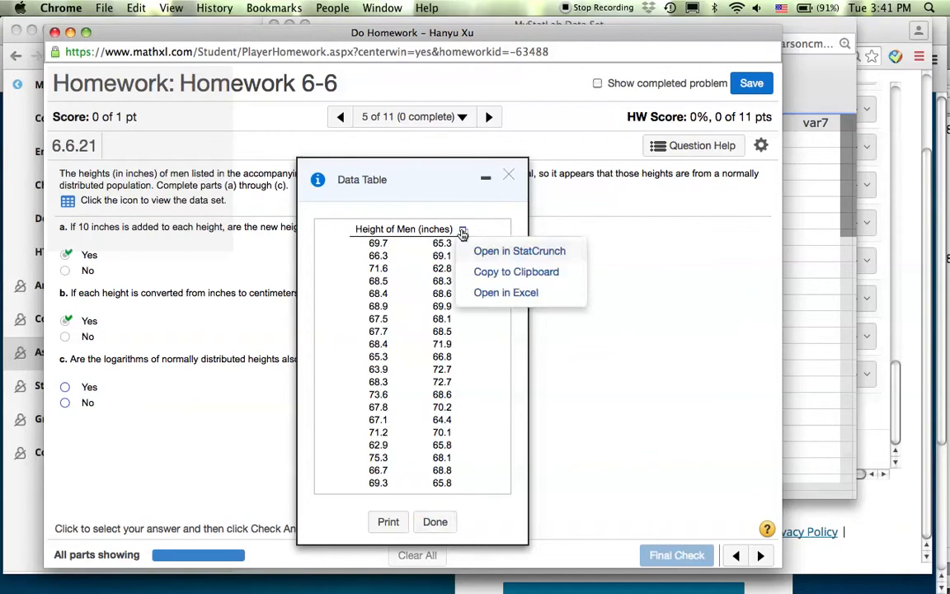
click(510, 251)
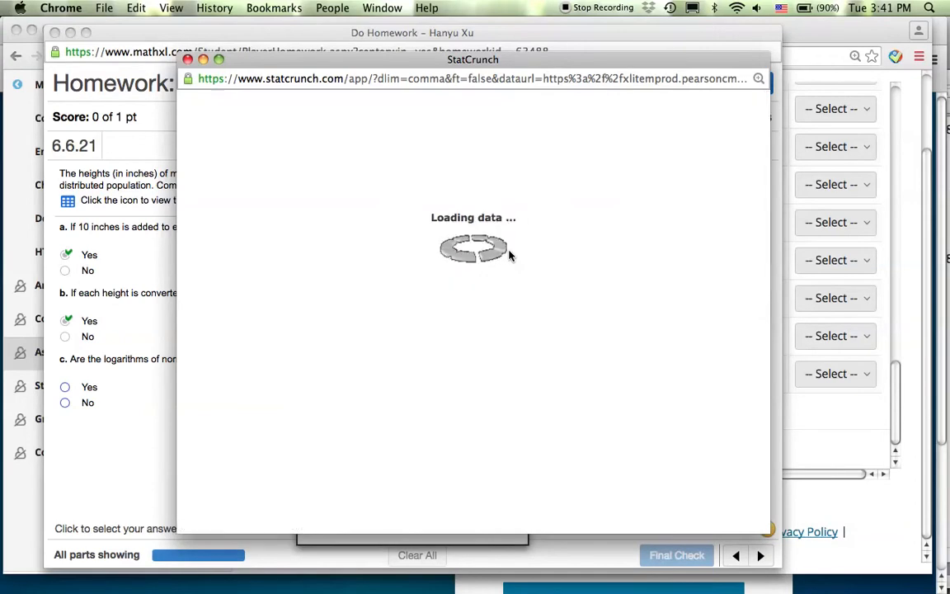
- Compute a var1+10 expression column in the new heights data window
drag(392, 62, 529, 15)
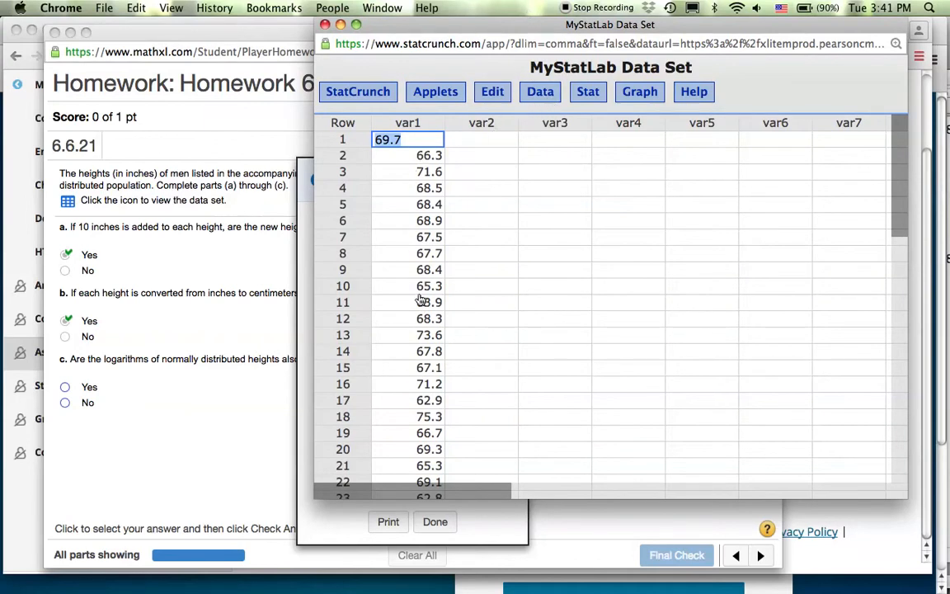
click(549, 94)
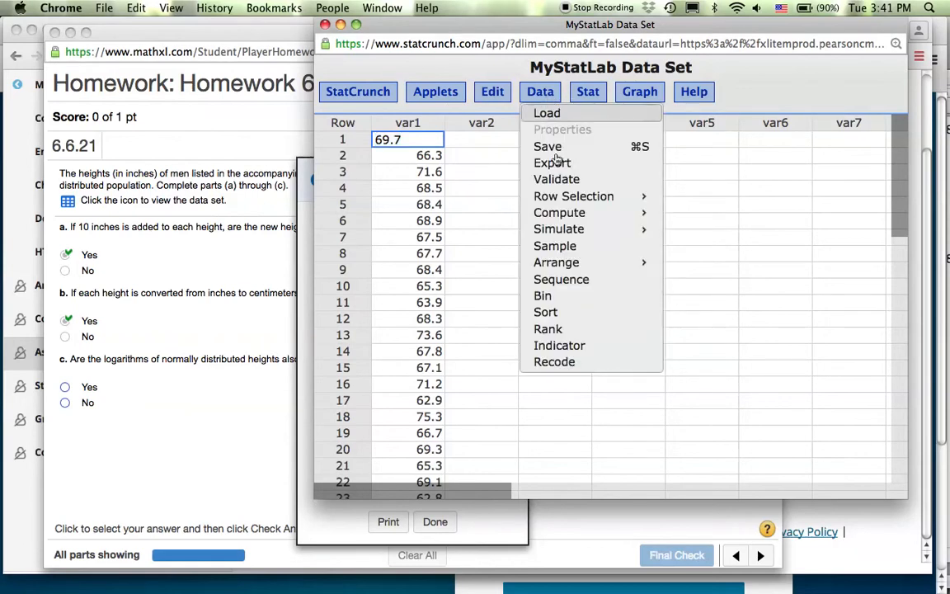
mouse_move(577, 213)
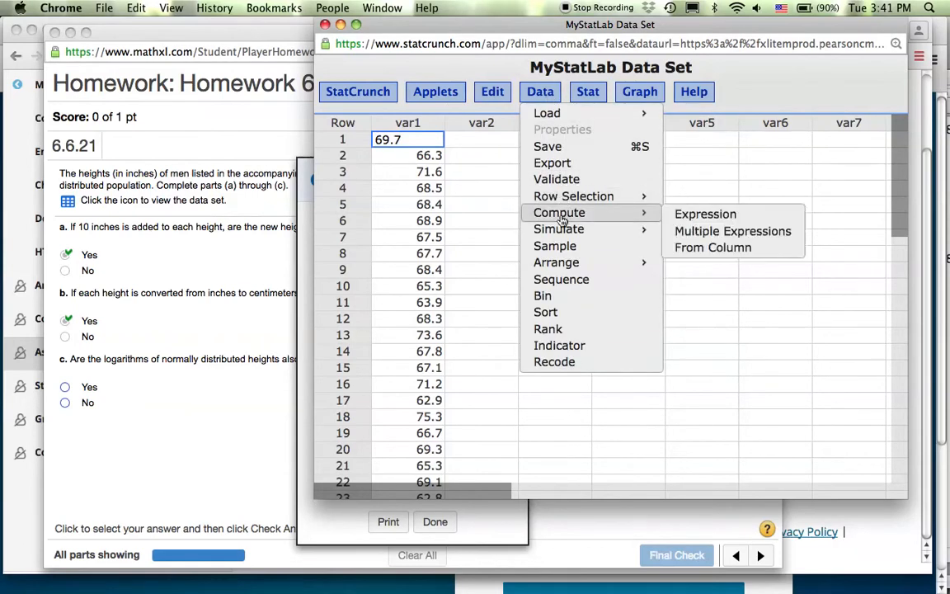
click(687, 217)
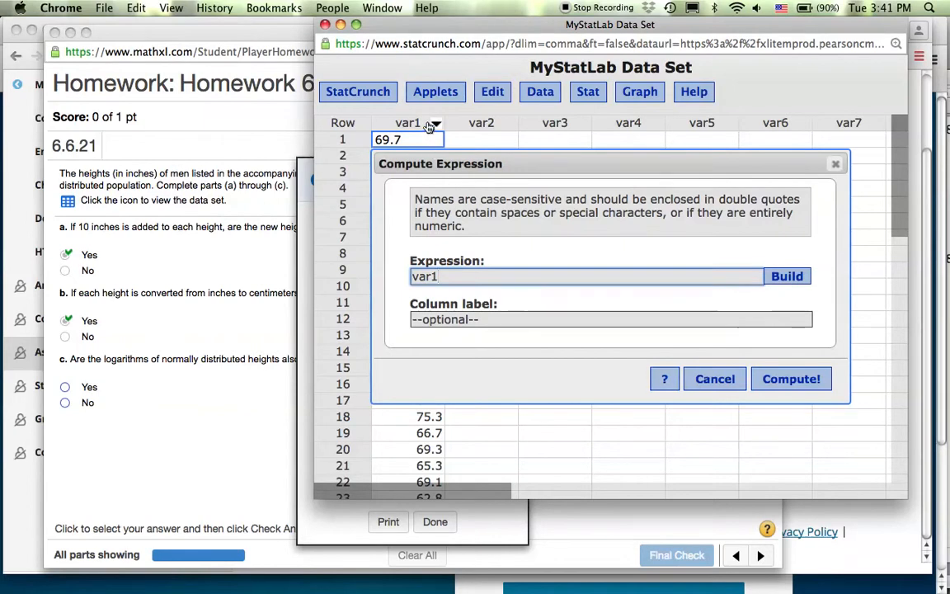
text(+10)
click(784, 379)
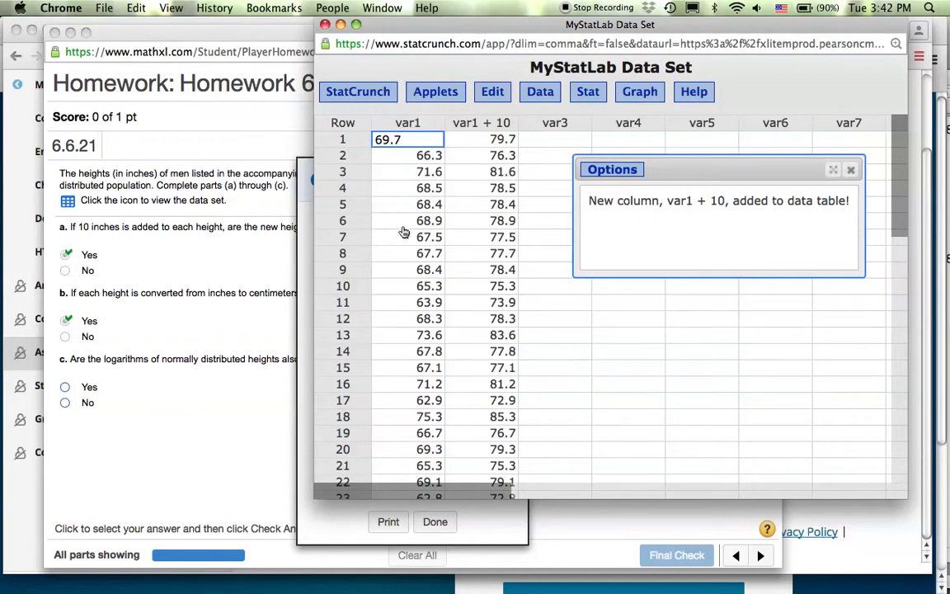
- Close the heights Data Table in the homework window and go back to the Assignment Manager page
click(219, 263)
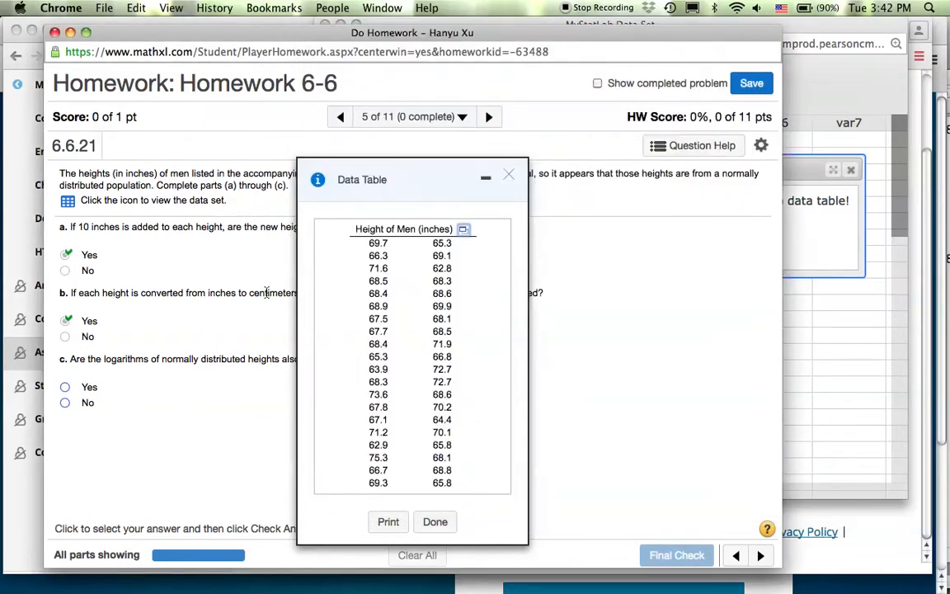
drag(393, 172, 516, 146)
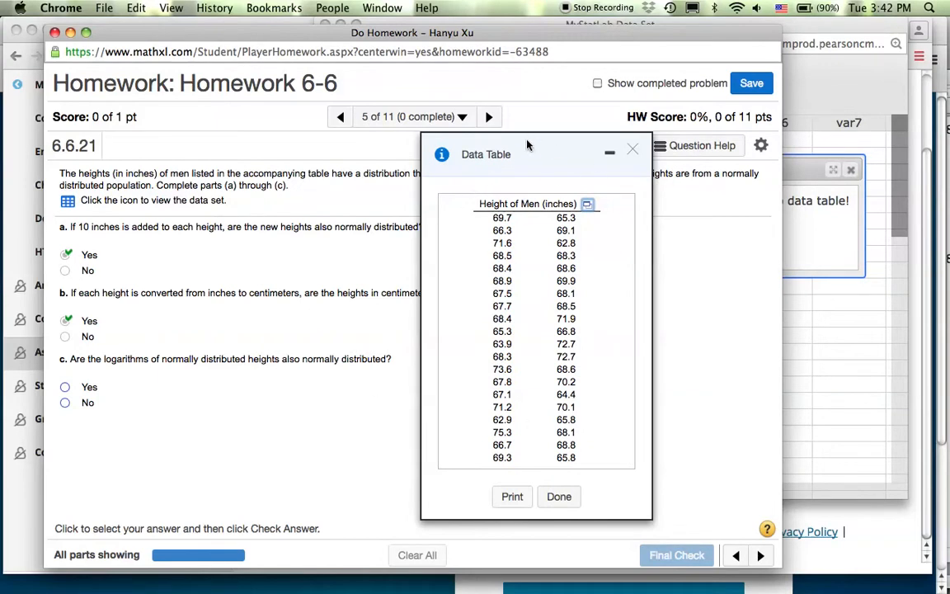
click(632, 154)
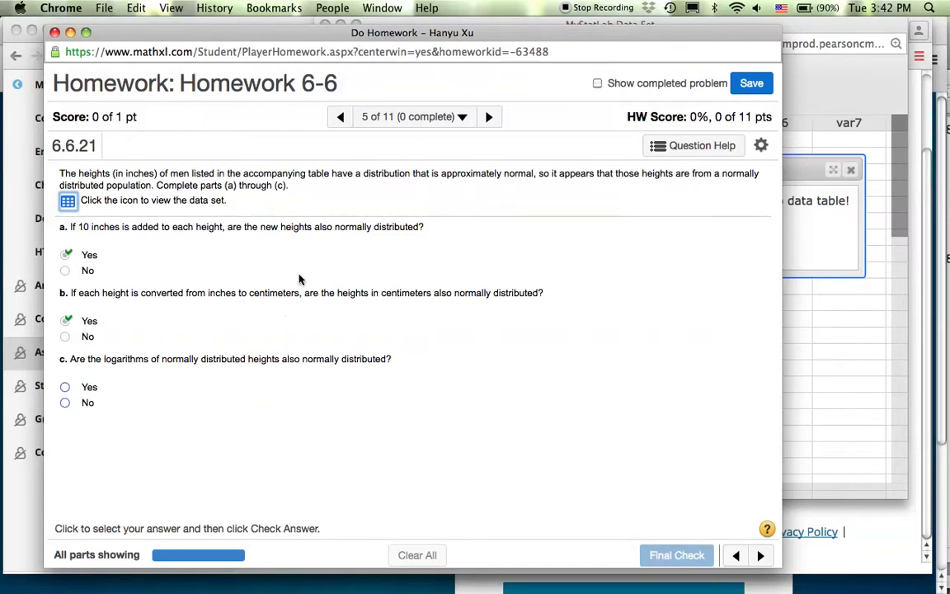
click(21, 488)
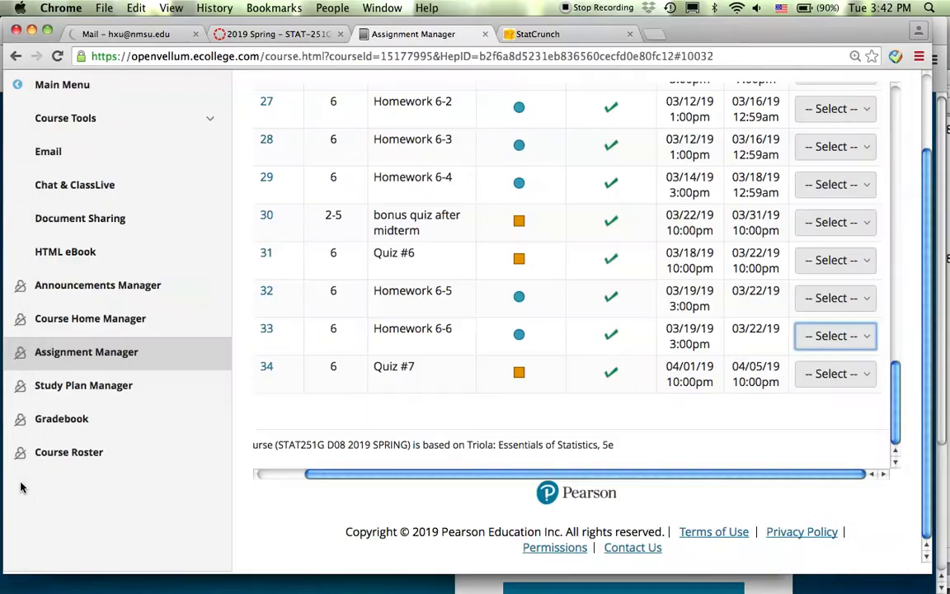
- Enter '1 inch' in a new Chrome tab to see 2.54 centimeters, then show all windows with F3
click(653, 37)
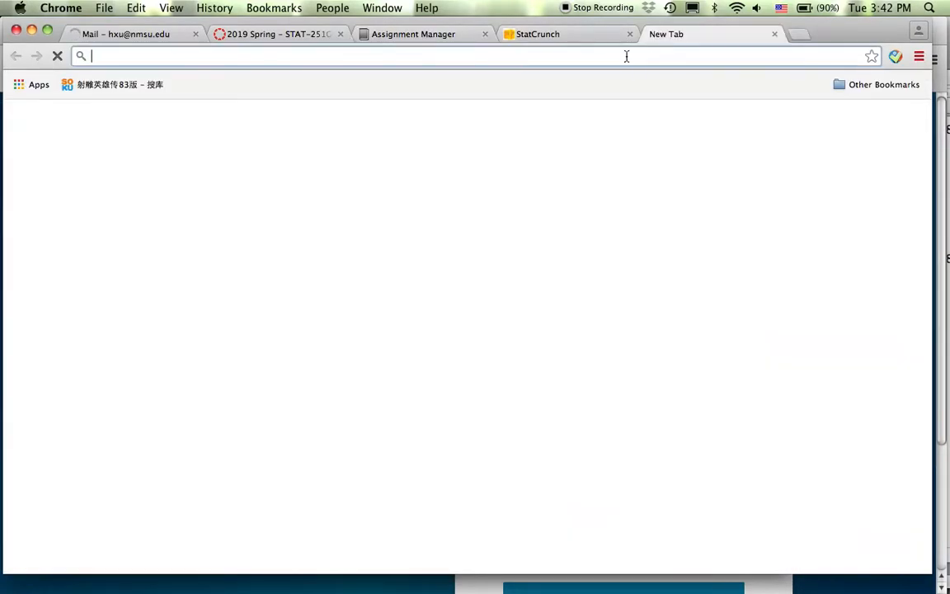
text(1 inch)
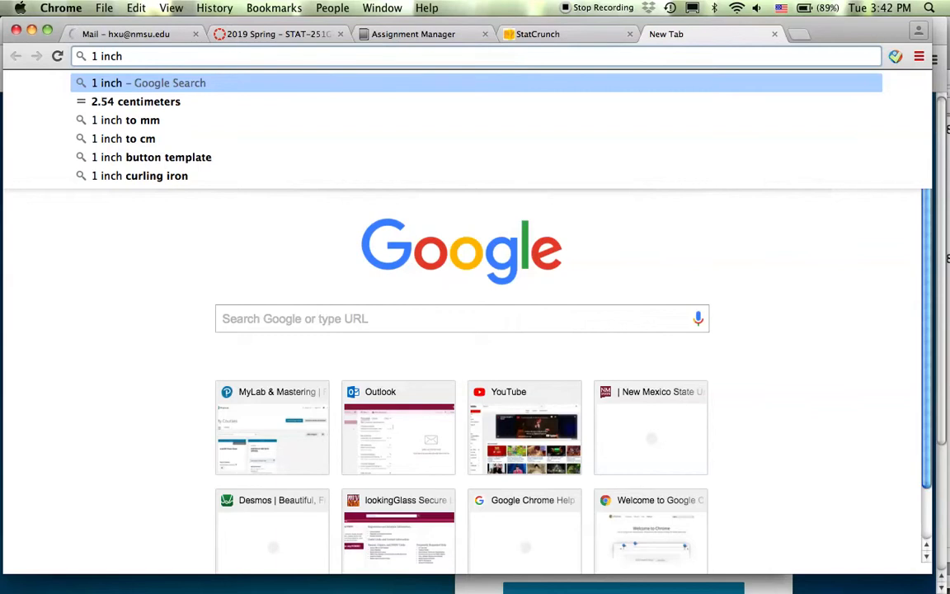
key(F3)
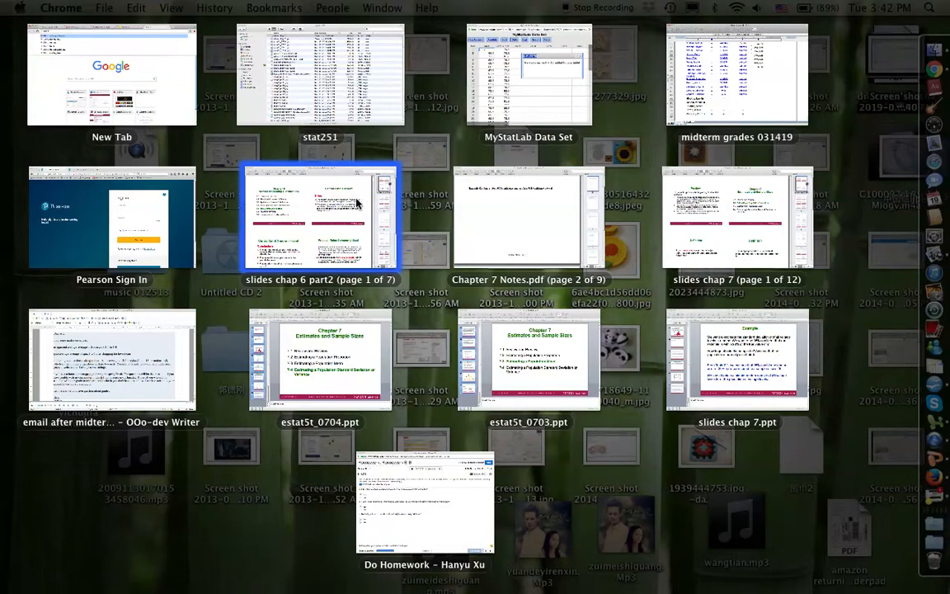
- Compute a var1 * 2.54 column converting heights to centimeters, so 69.7 becomes 177.038
click(450, 95)
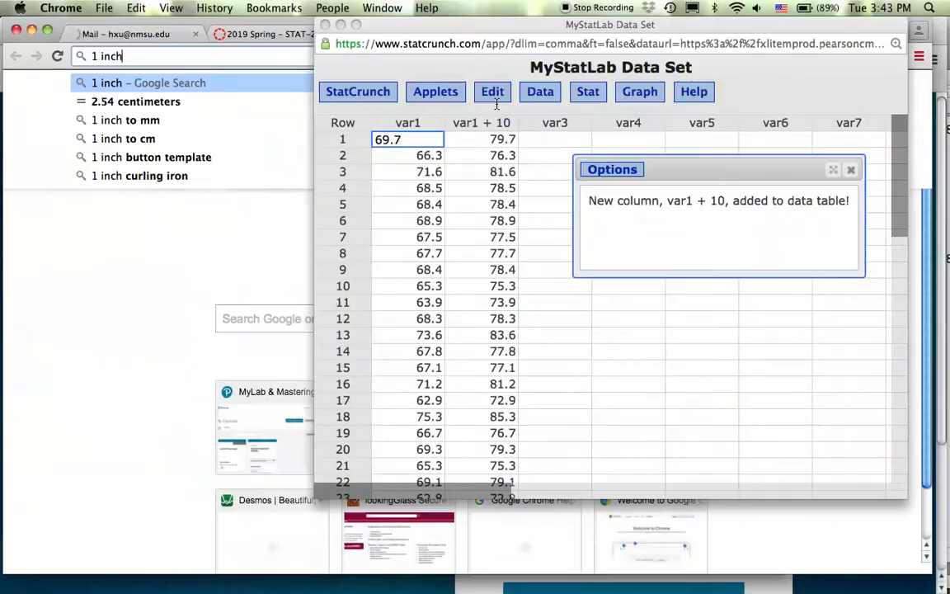
click(552, 92)
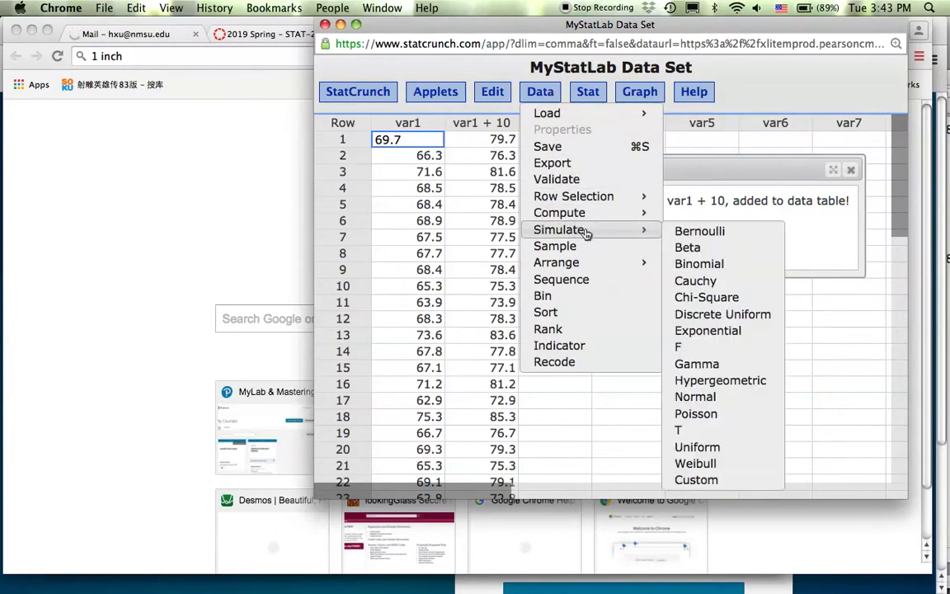
mouse_move(603, 214)
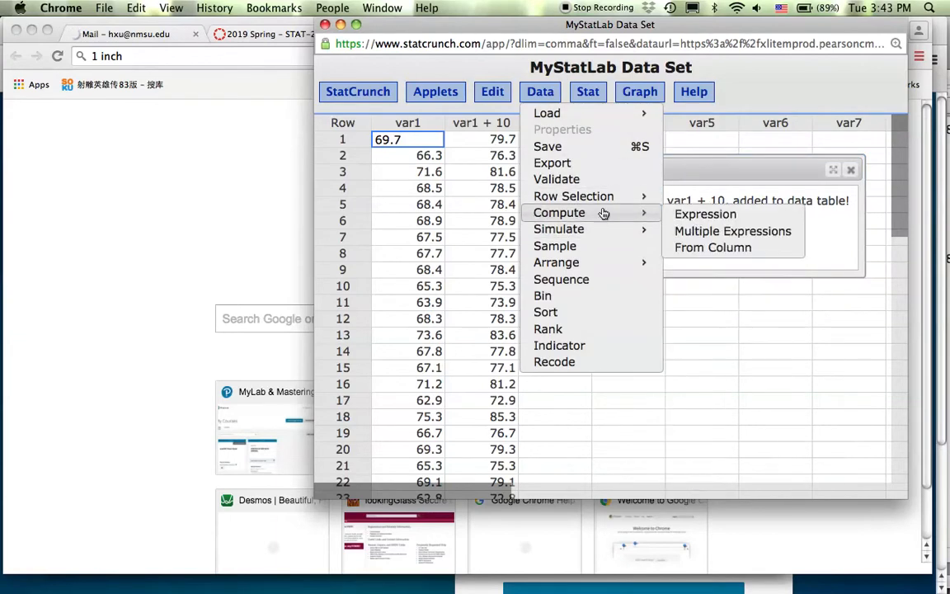
click(741, 218)
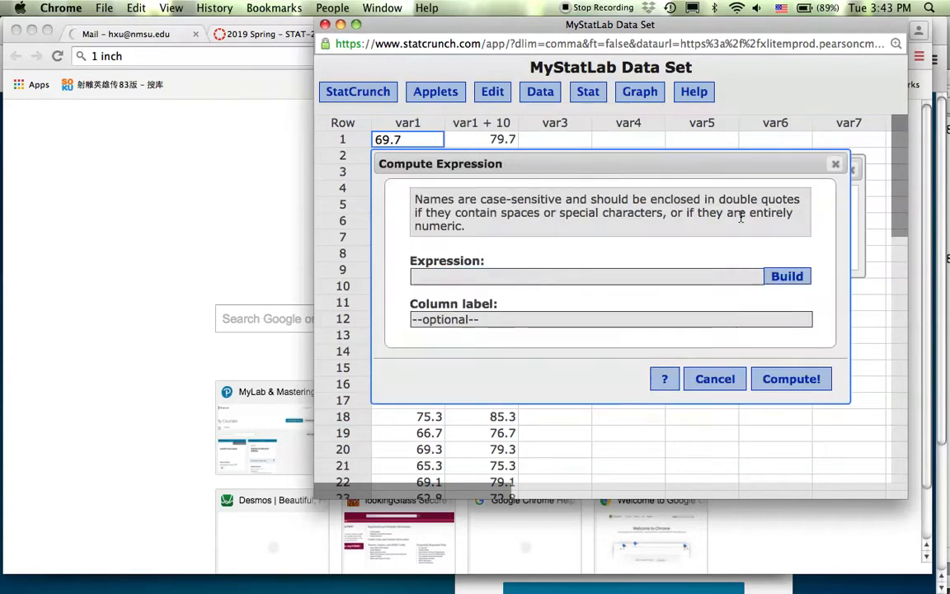
click(512, 277)
text(var1)
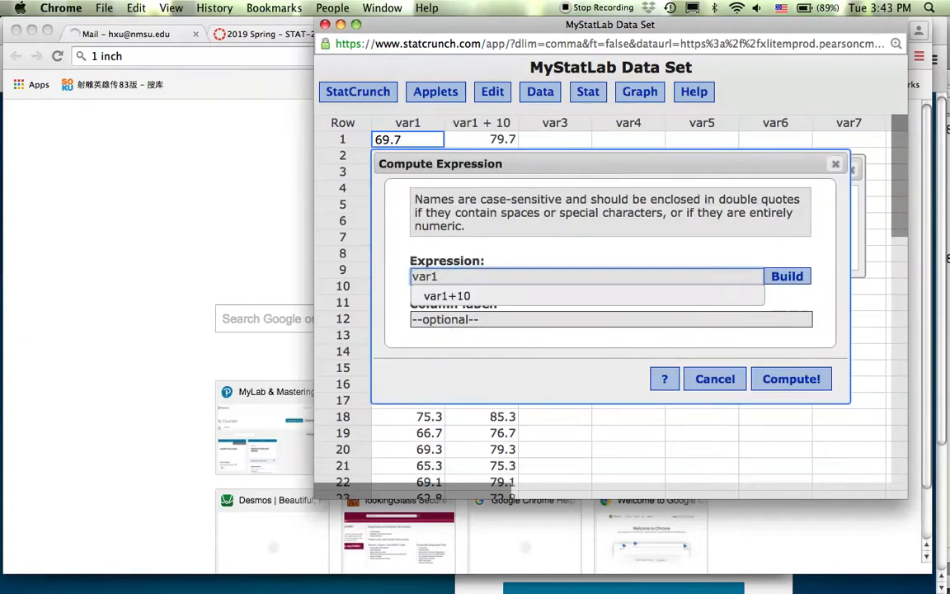
text( * 2.54)
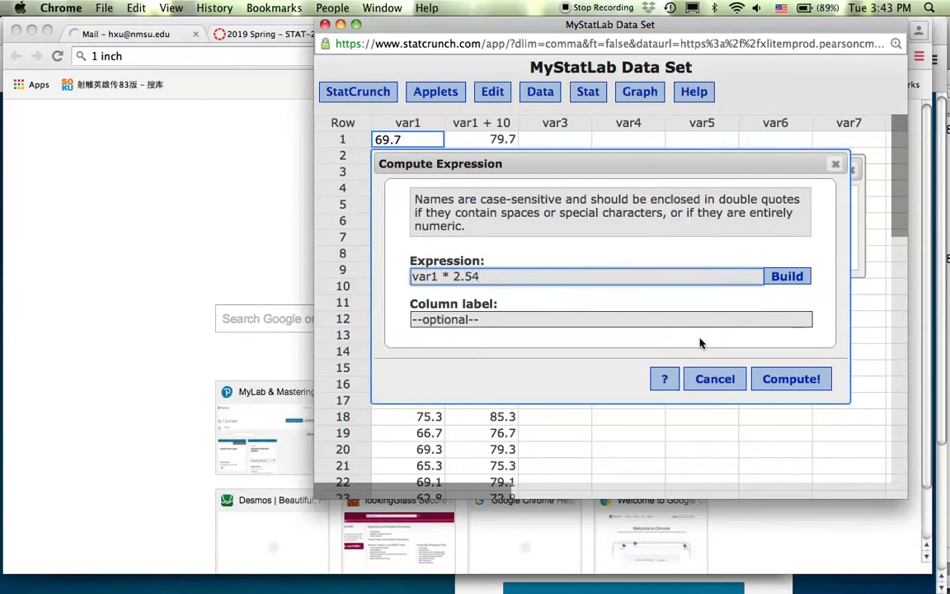
click(813, 380)
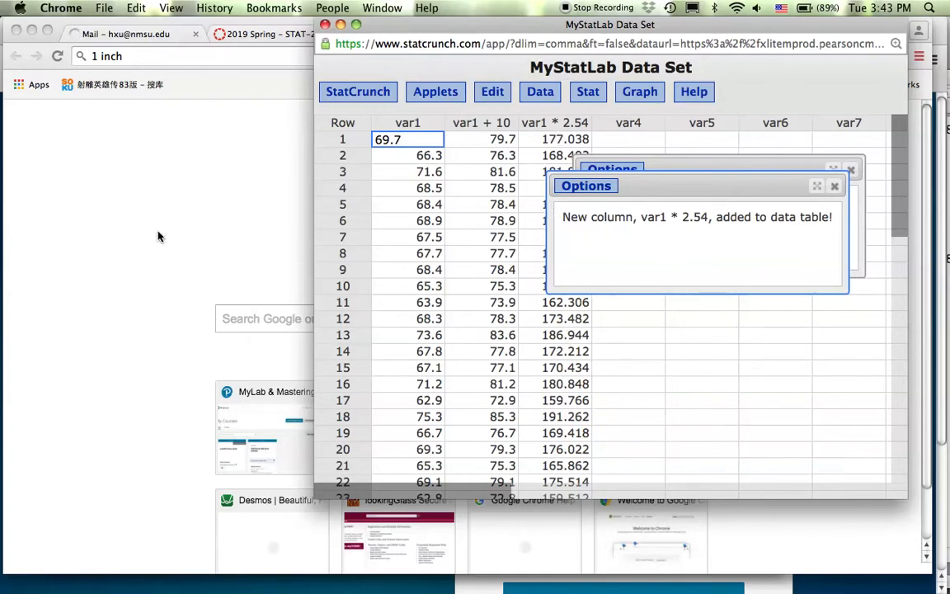
key(F3)
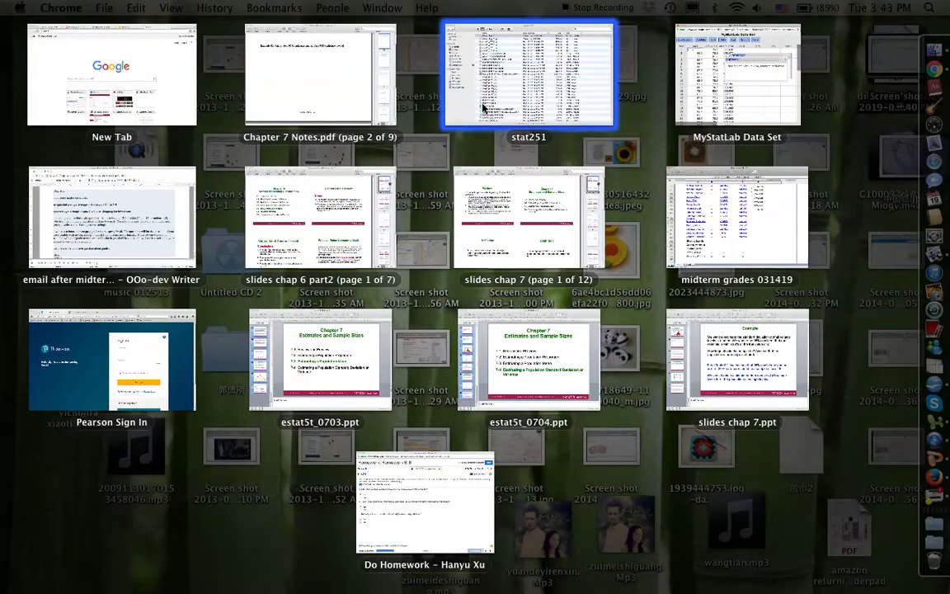
- Move the data window left and dismiss the var1 * 2.54 and var1 + 10 confirmation messages
click(753, 99)
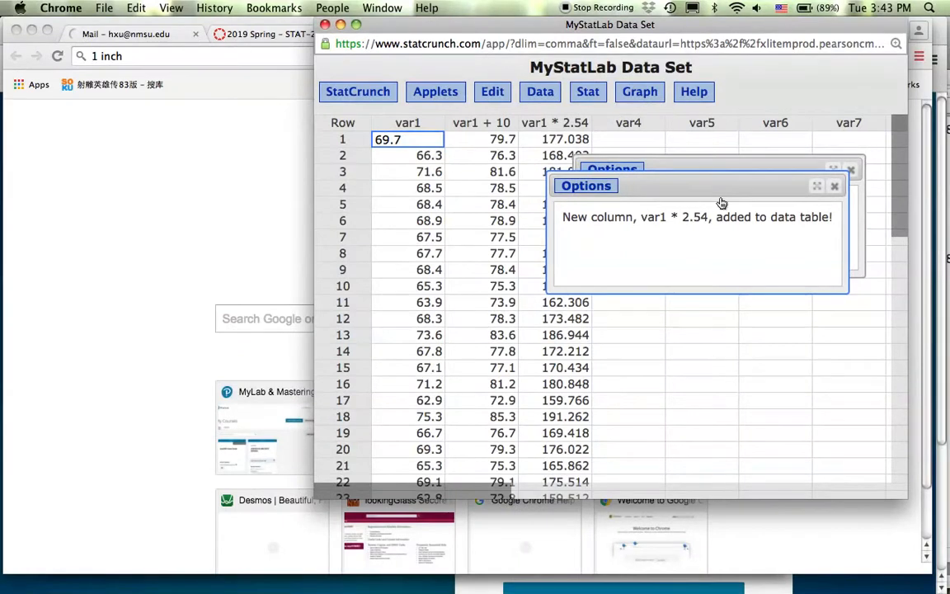
drag(626, 26, 376, 25)
click(584, 186)
click(601, 170)
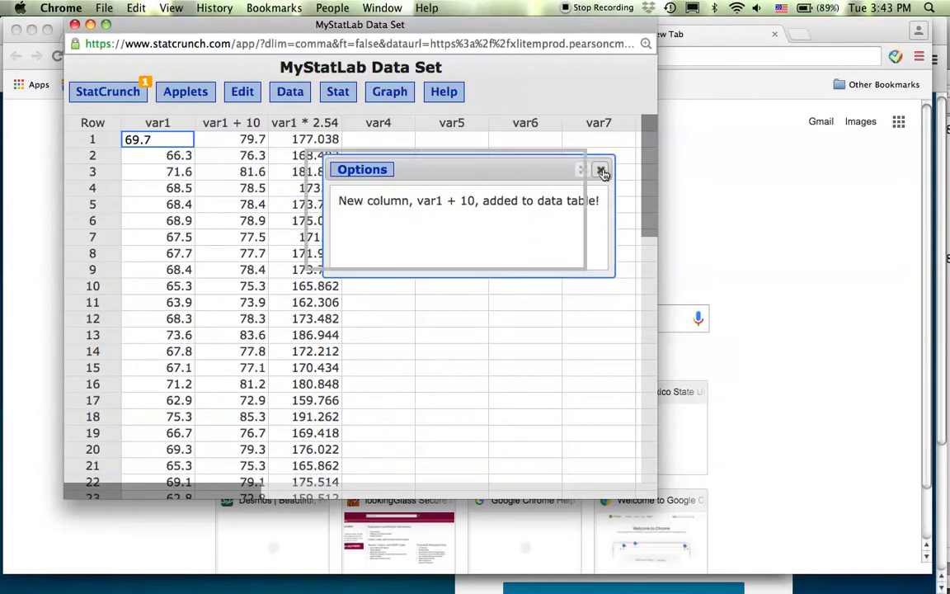
- Compute a log(var1) column (69.7 gives 4.2442003), then enlarge the data window to show more rows
click(289, 91)
mouse_move(329, 212)
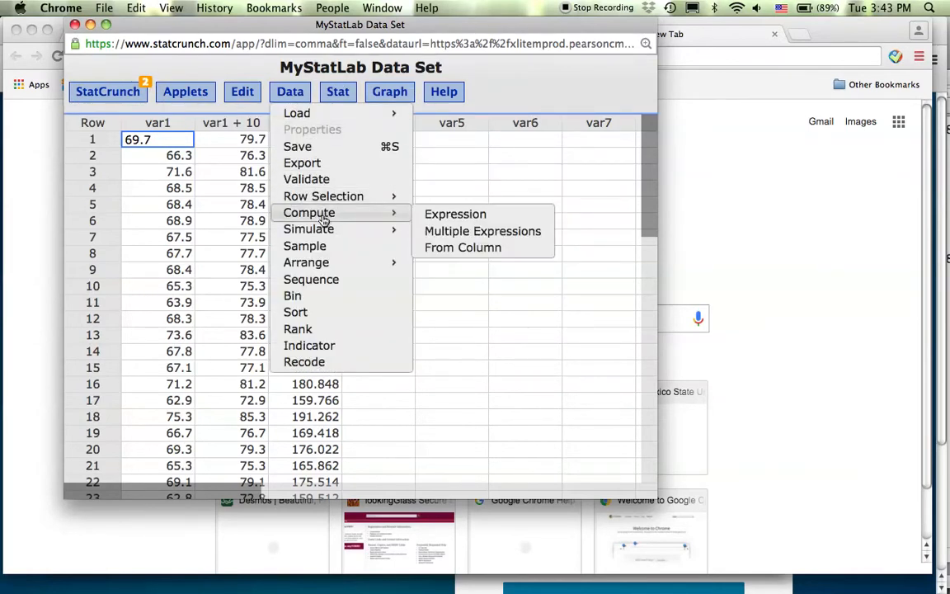
click(456, 216)
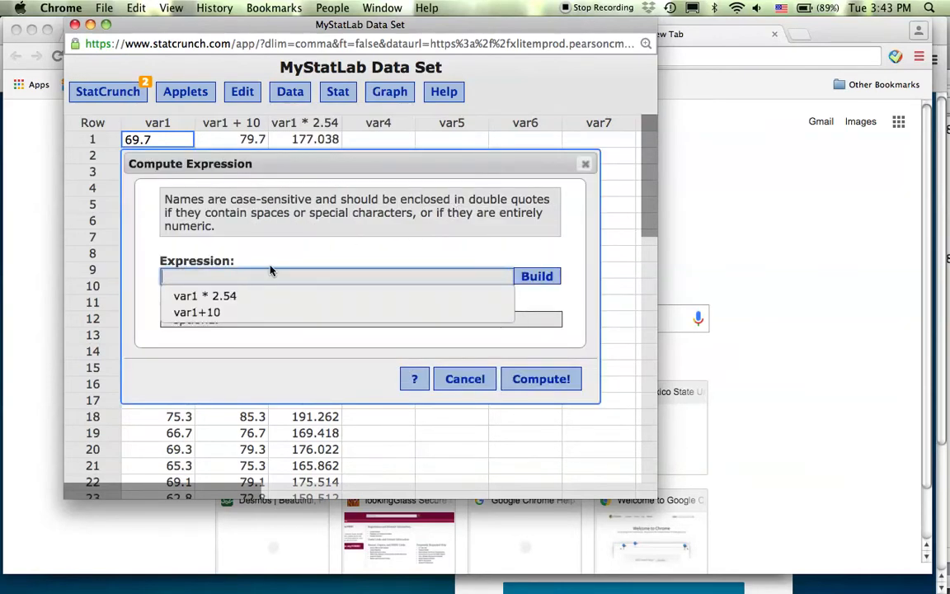
text(log()
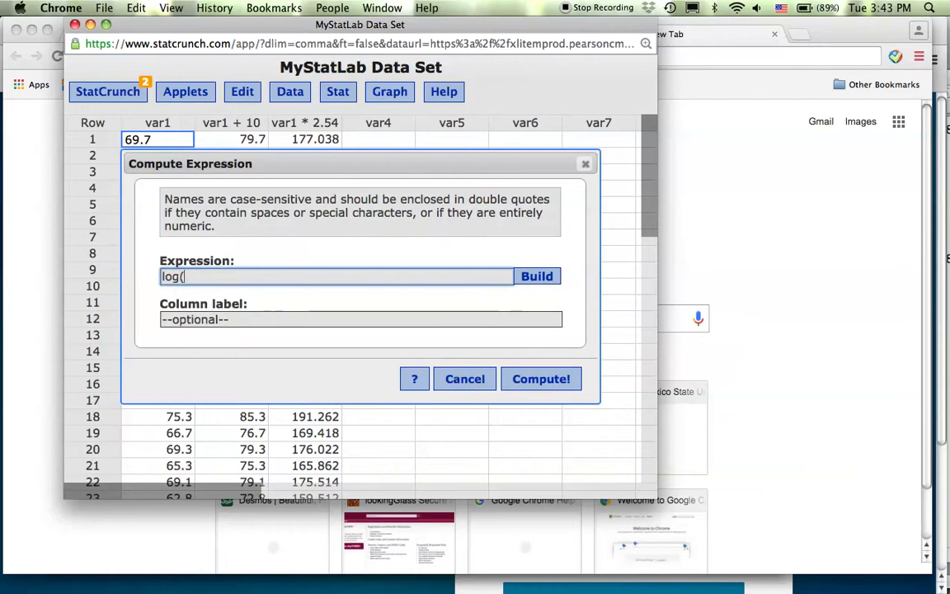
text(var1))
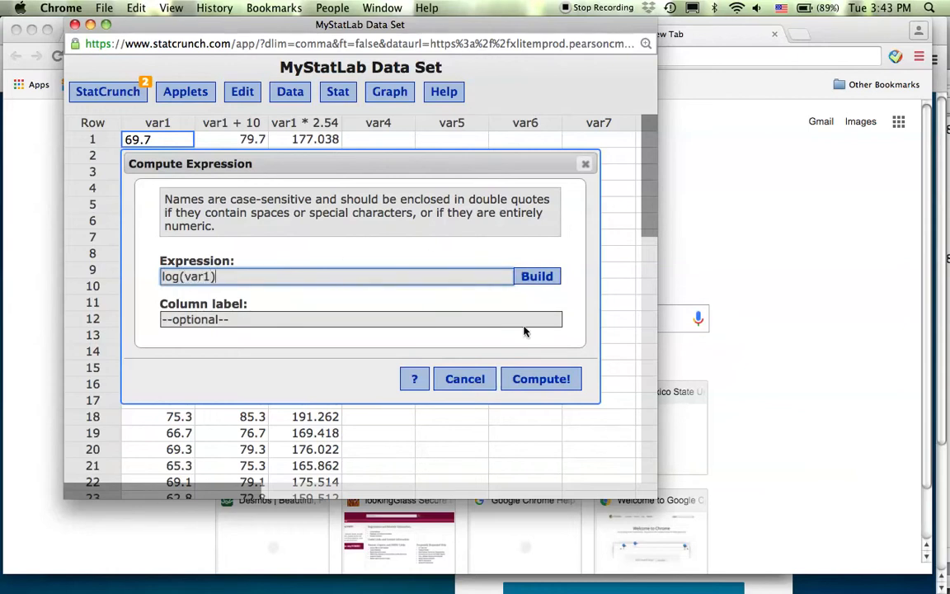
click(532, 379)
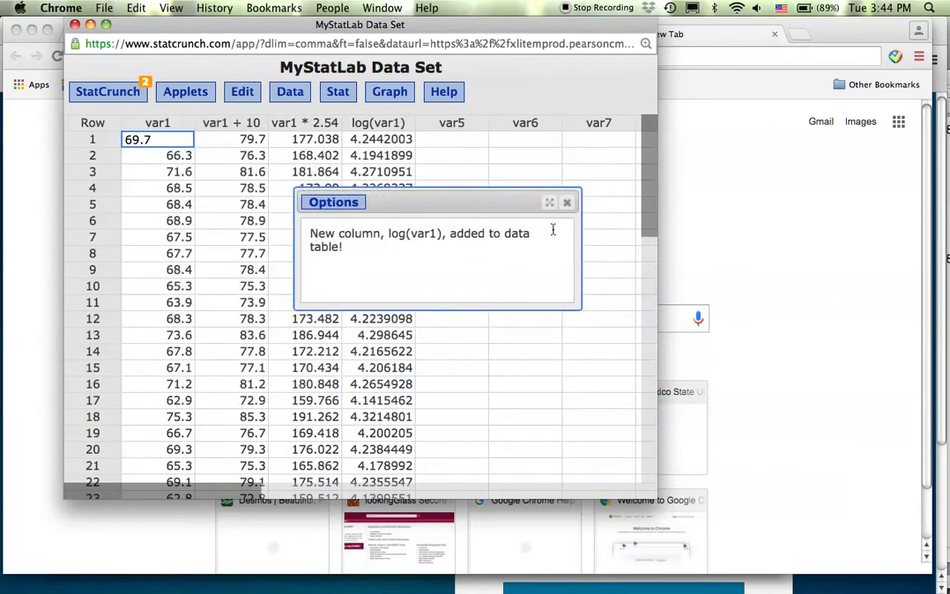
click(568, 204)
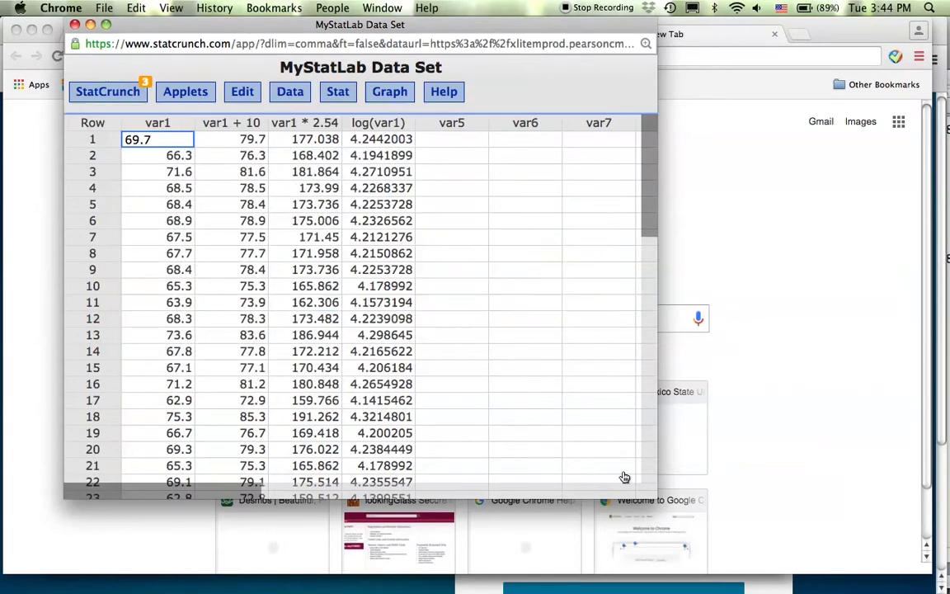
drag(652, 495, 841, 558)
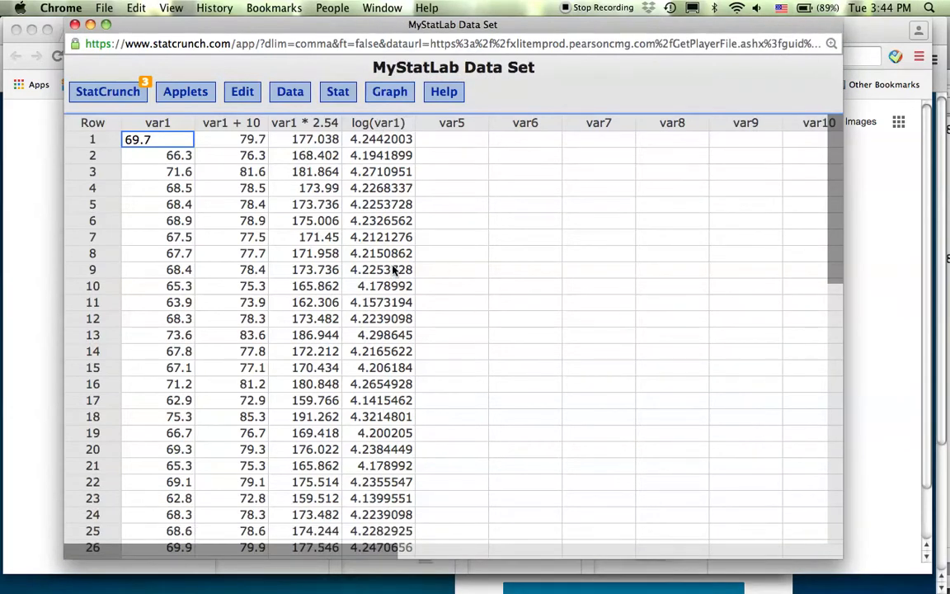
- Draw a normal QQ plot of log(var1) and move the plot window higher up
click(399, 93)
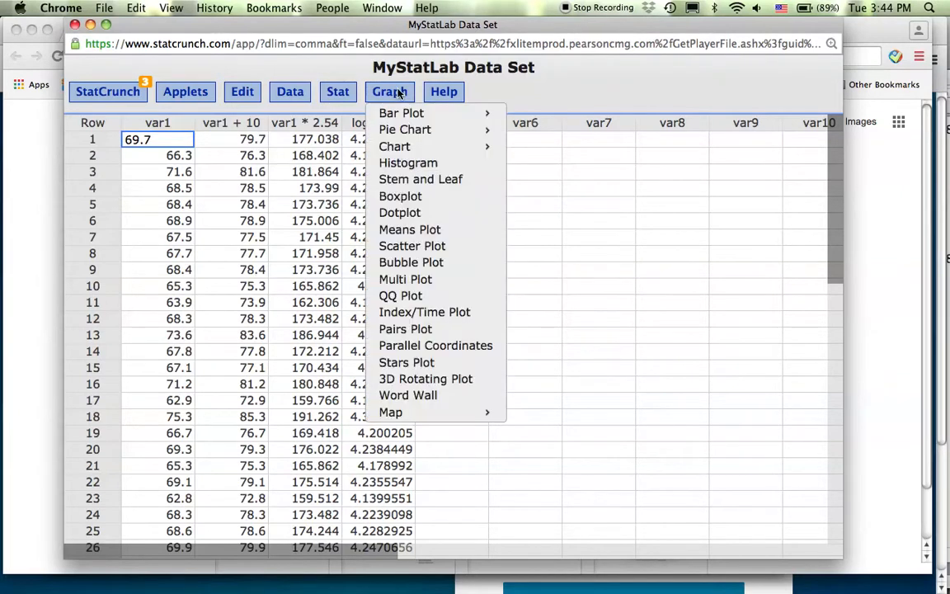
click(430, 297)
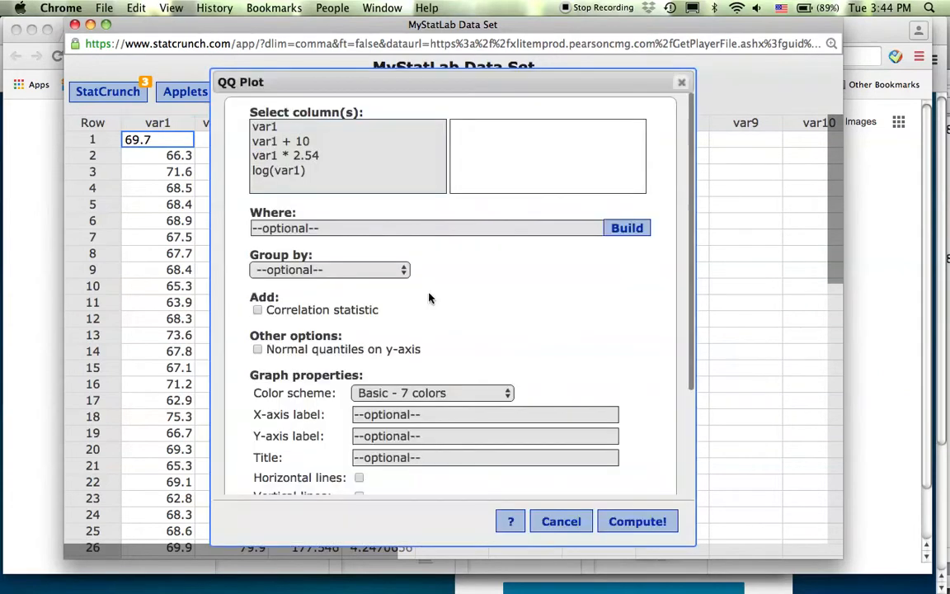
click(302, 170)
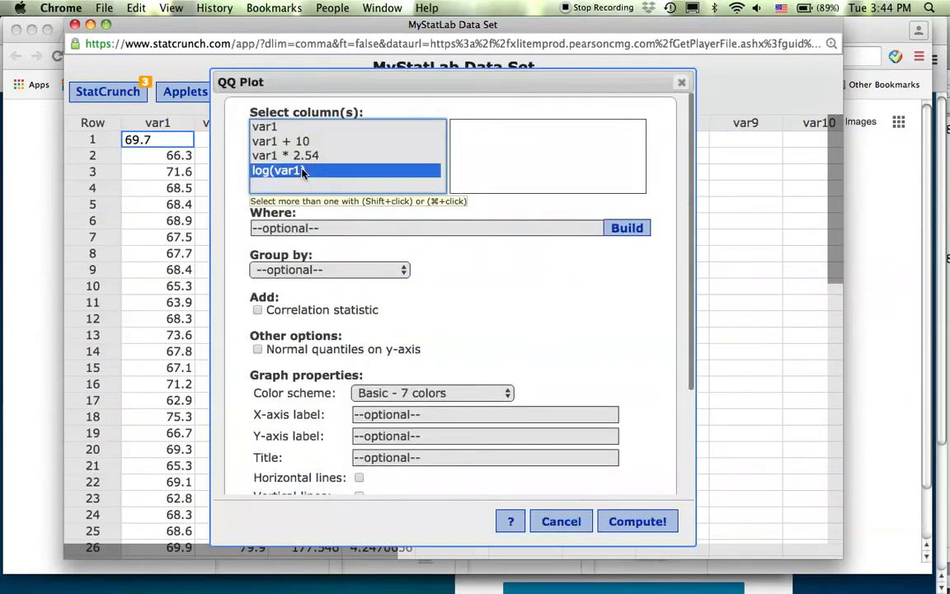
click(648, 523)
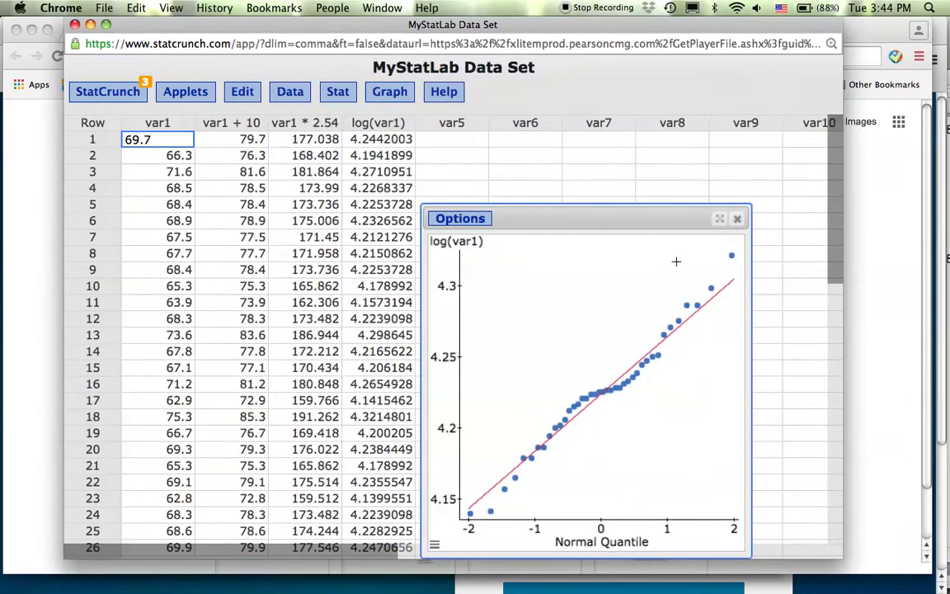
drag(624, 217, 613, 142)
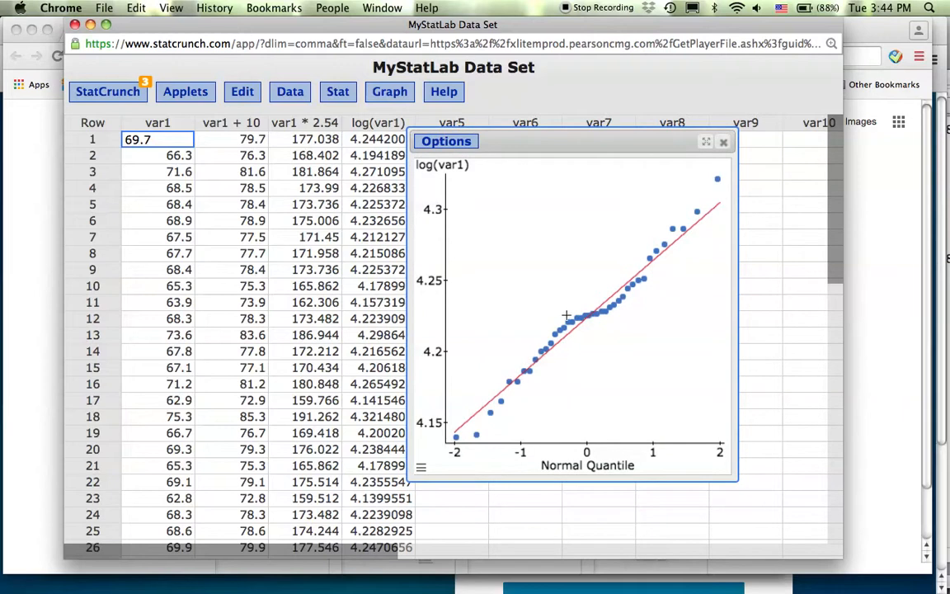